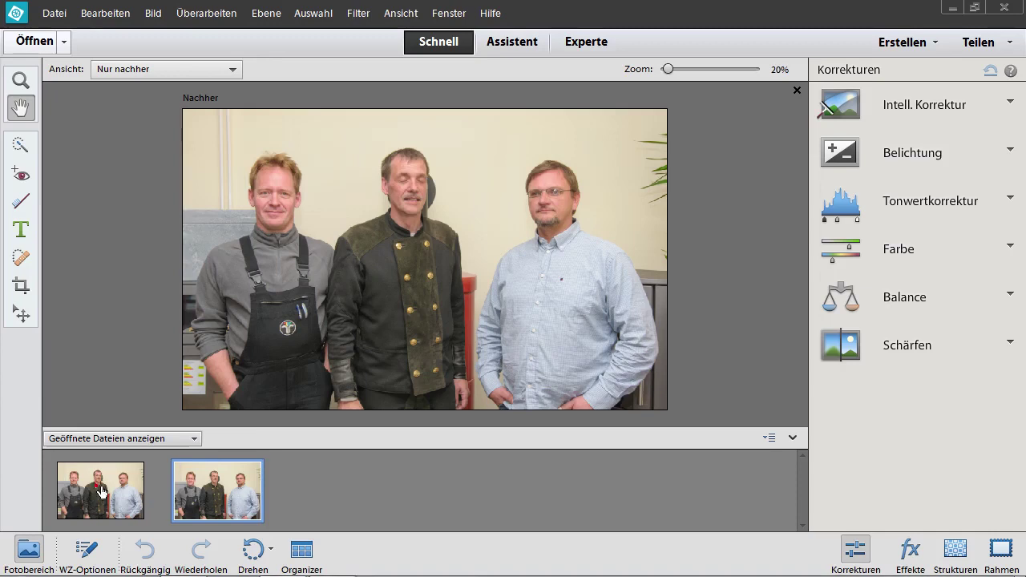
Step: Display the first of the two group photos in the editing area
{"action": "left_click", "coordinate": [101, 492]}
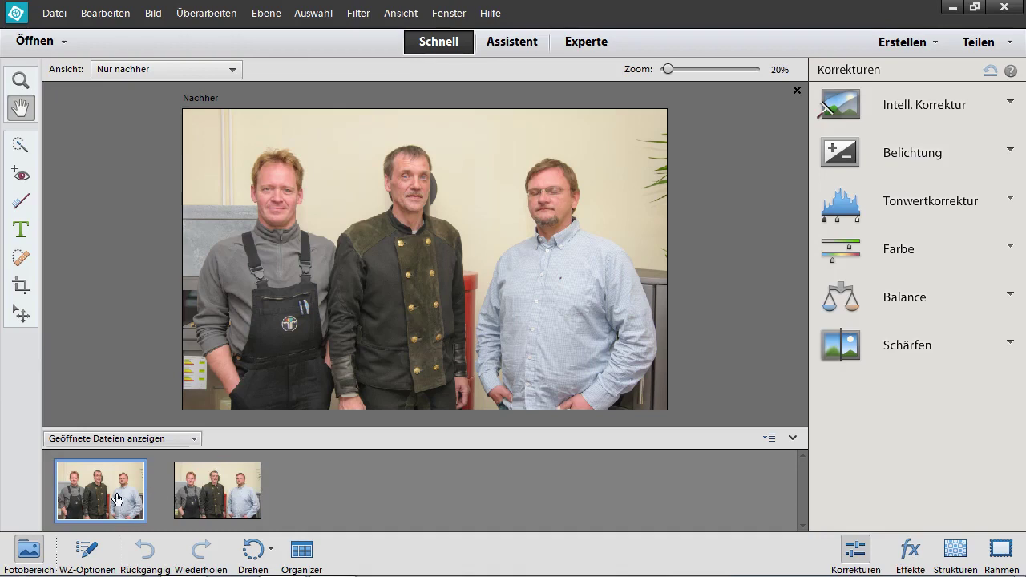
{"action": "left_click", "coordinate": [28, 552]}
{"action": "left_click", "coordinate": [28, 551]}
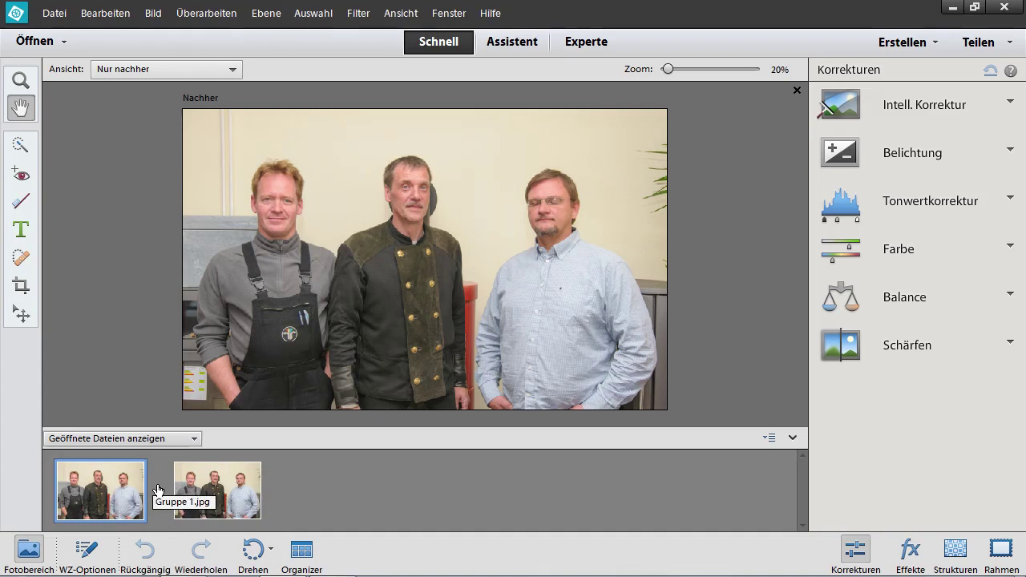
Step: Start Photomerge-Gruppenbild from the Überarbeiten menu
{"action": "left_click", "coordinate": [211, 16]}
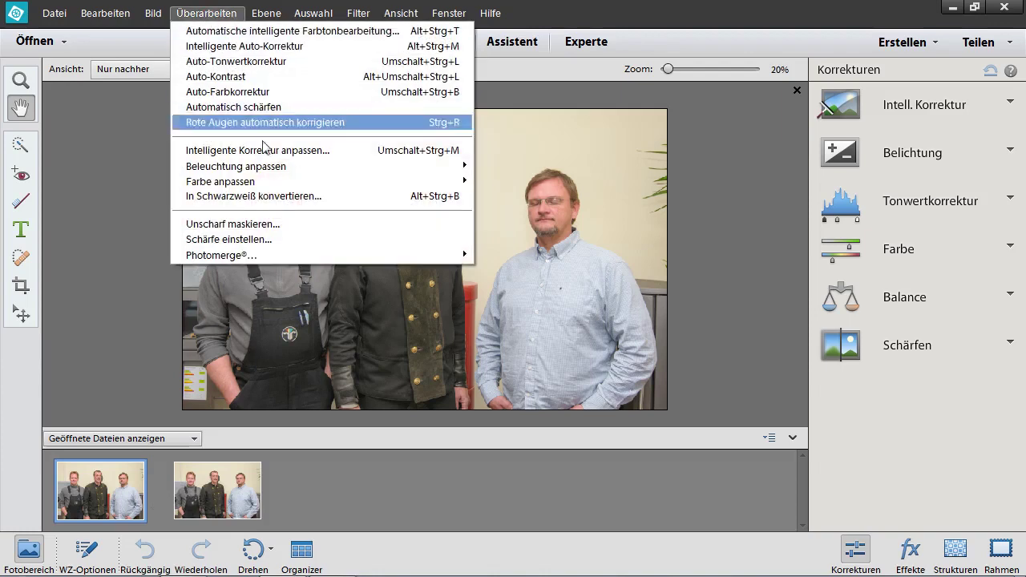
{"action": "mouse_move", "coordinate": [221, 255]}
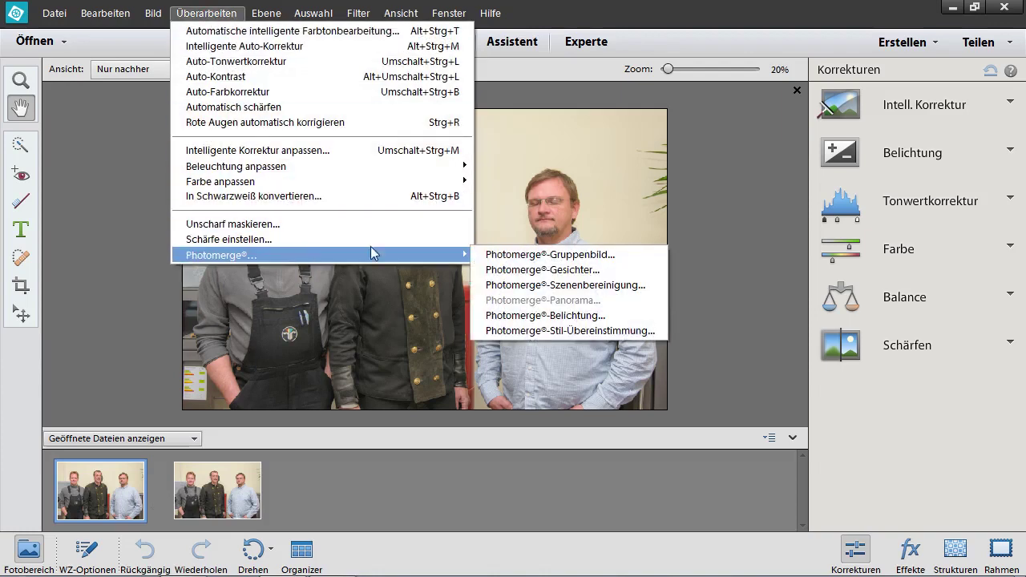
{"action": "left_click", "coordinate": [547, 257]}
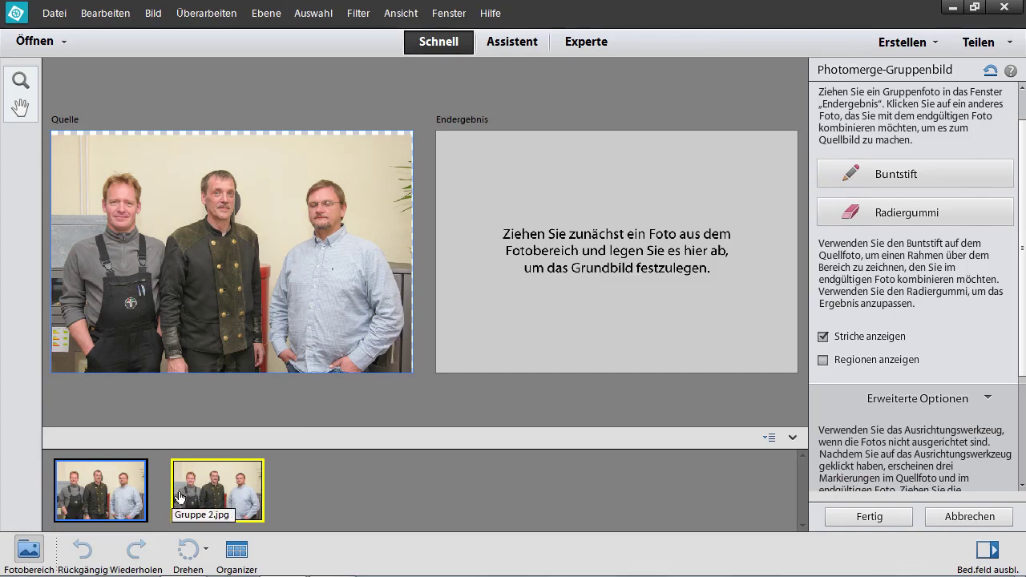
{"action": "left_click", "coordinate": [191, 494]}
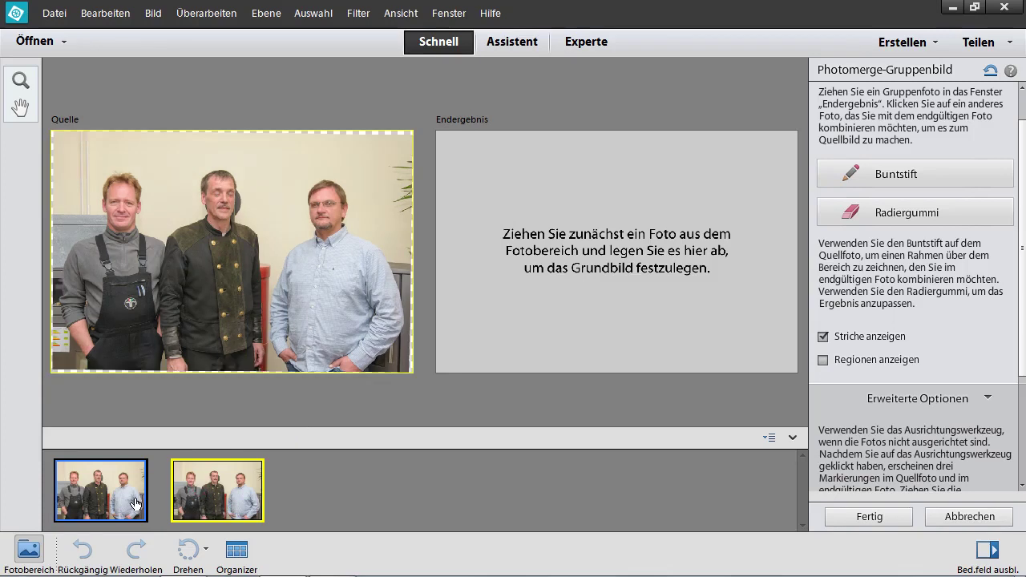
{"action": "left_click", "coordinate": [139, 505]}
{"action": "left_click", "coordinate": [208, 500]}
{"action": "left_click", "coordinate": [116, 495]}
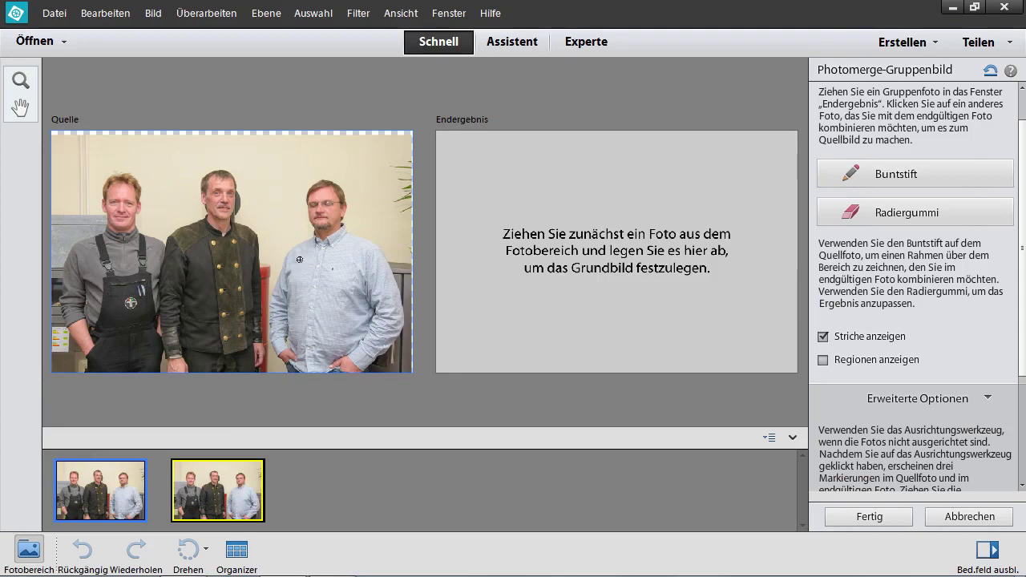
{"action": "left_click", "coordinate": [222, 466]}
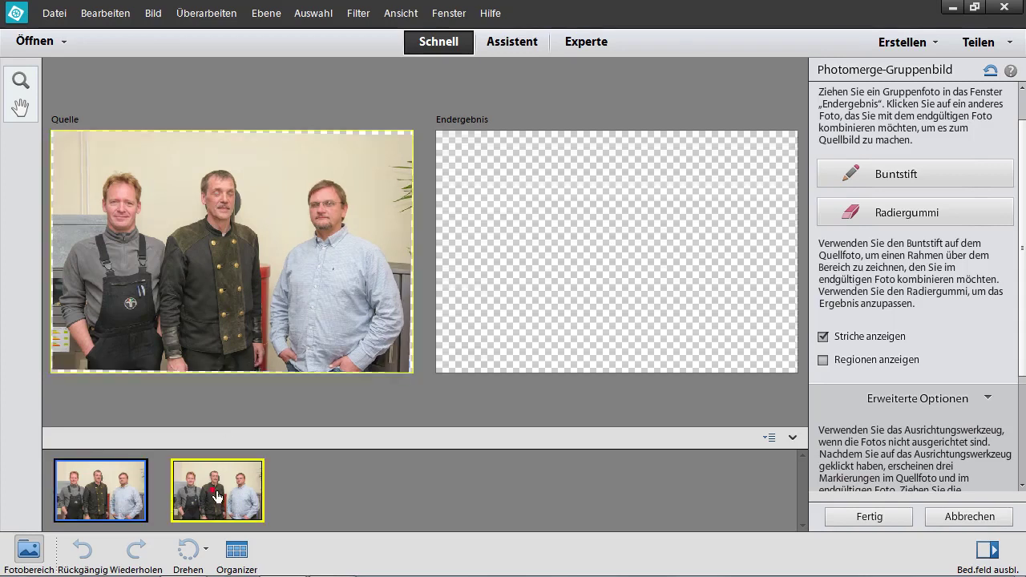
{"action": "left_click", "coordinate": [135, 501]}
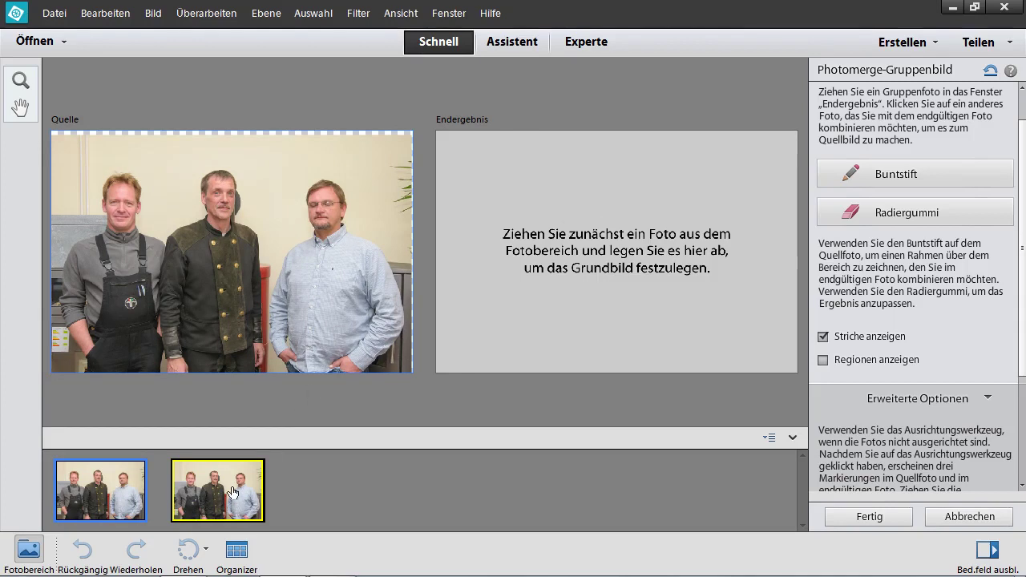
{"action": "left_click", "coordinate": [231, 493]}
{"action": "left_click", "coordinate": [145, 495]}
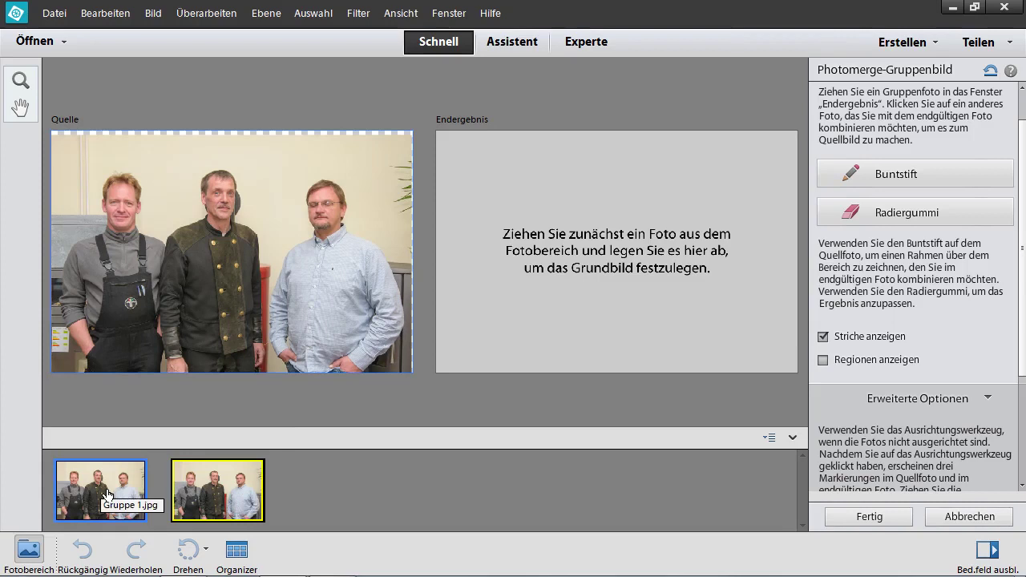
Step: Put the first photo in the Endergebnis pane and make the second photo the Quelle
{"action": "mouse_move", "coordinate": [105, 492]}
{"action": "left_mouse_down"}
{"action": "mouse_move", "coordinate": [508, 314]}
{"action": "mouse_move", "coordinate": [582, 246]}
{"action": "mouse_move", "coordinate": [601, 246]}
{"action": "left_mouse_up"}
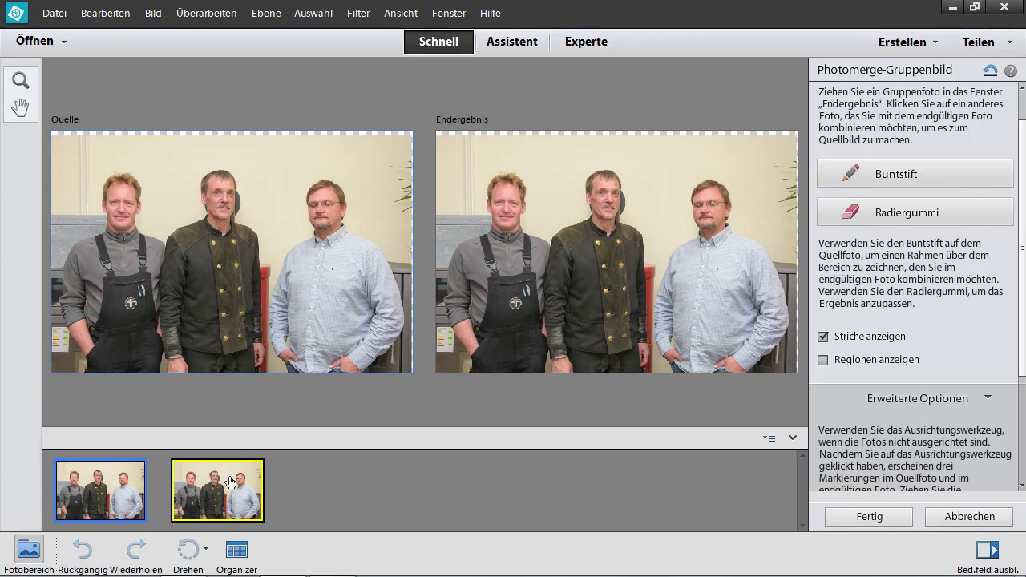
{"action": "left_click", "coordinate": [224, 488]}
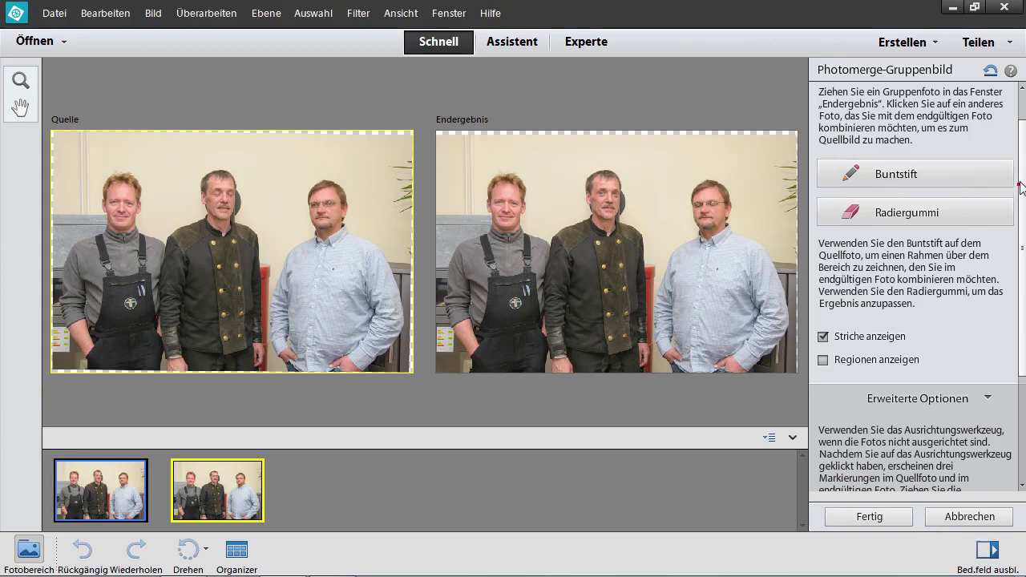
Step: Scroll the Photomerge panel to the top and select the Buntstift pencil
{"action": "left_click_drag", "start_coordinate": [1023, 189], "coordinate": [1023, 133]}
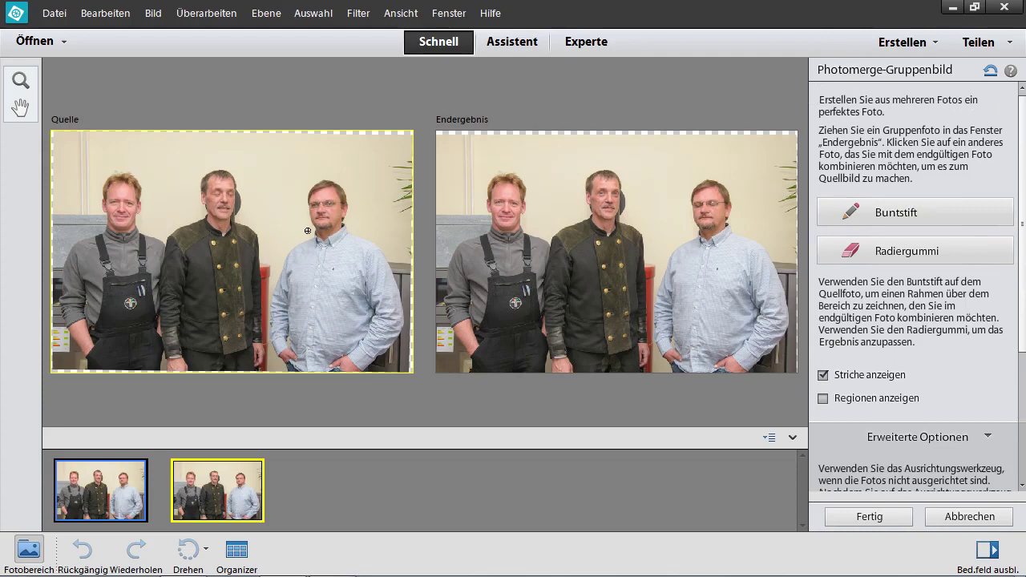
{"action": "left_click", "coordinate": [895, 216]}
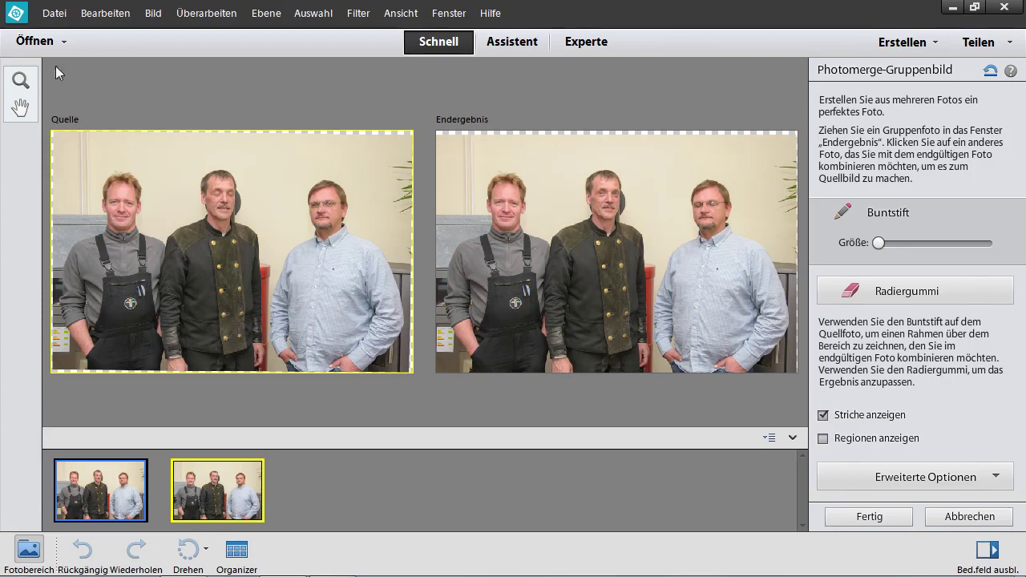
Step: Zoom in on the right man's face and reselect Buntstift
{"action": "left_click", "coordinate": [20, 85]}
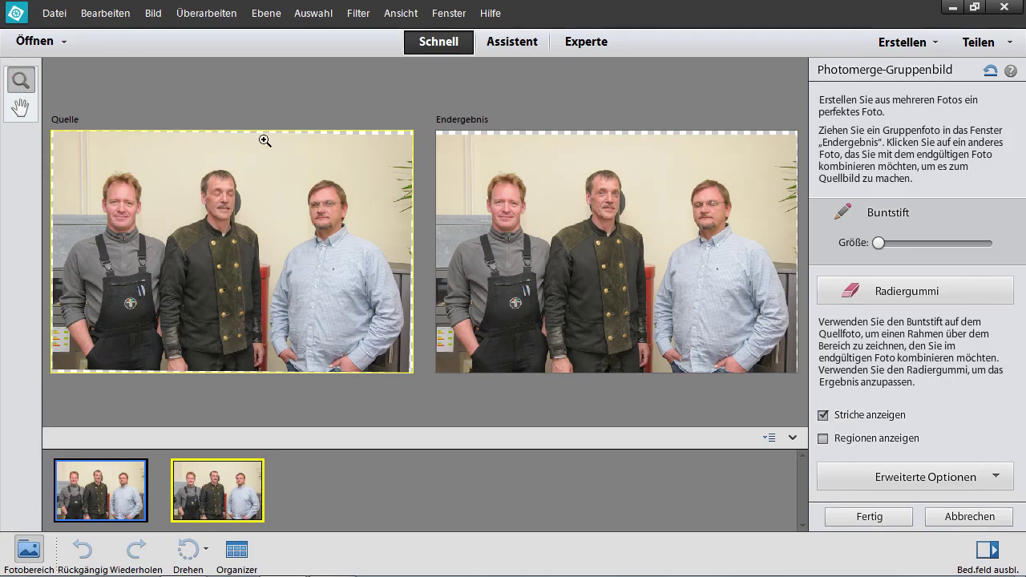
{"action": "left_click_drag", "start_coordinate": [270, 161], "coordinate": [388, 280]}
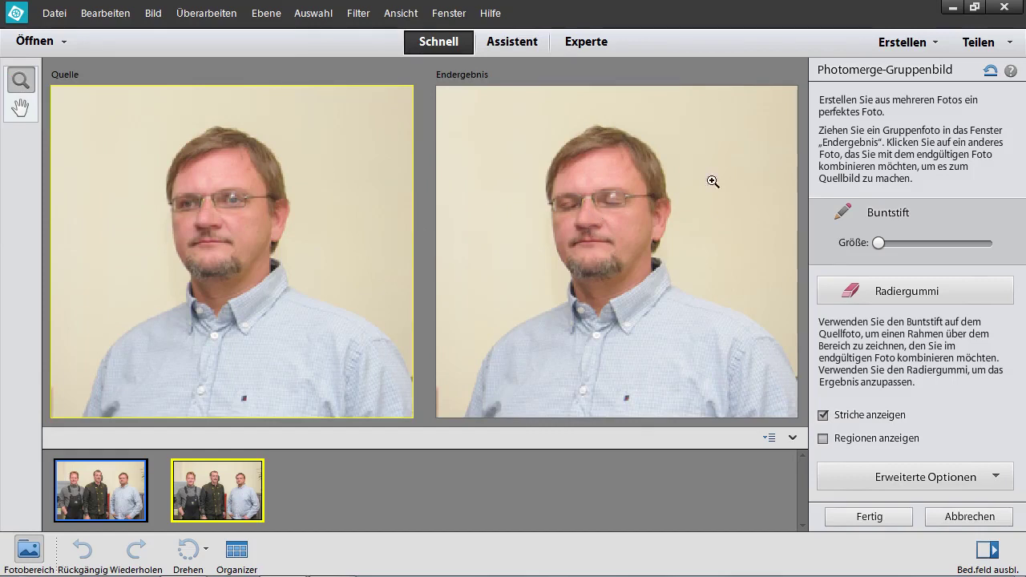
{"action": "left_click", "coordinate": [843, 218]}
{"action": "left_click", "coordinate": [856, 213]}
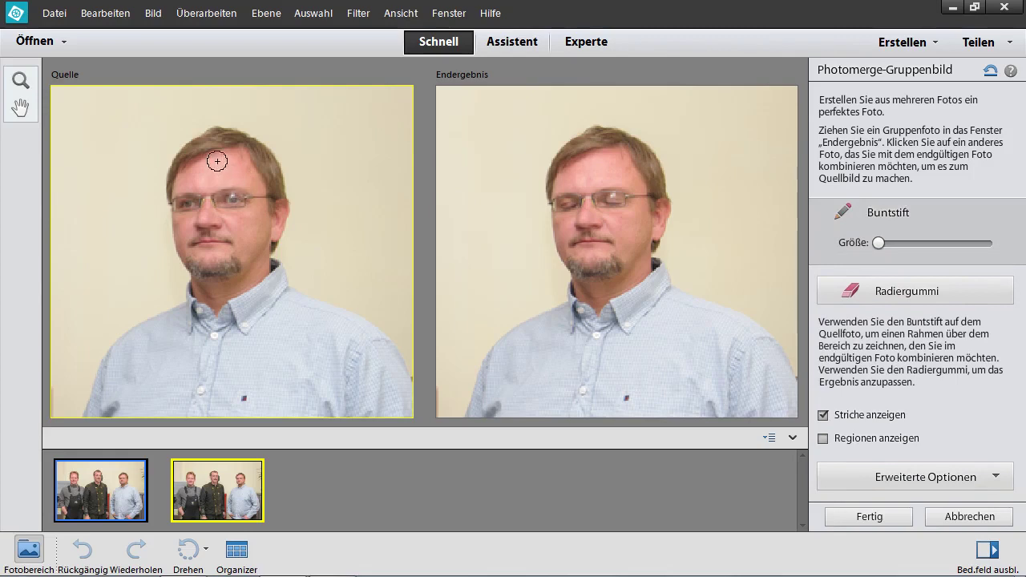
Step: Draw a Buntstift stroke around the right man's face in the Quelle photo
{"action": "mouse_move", "coordinate": [185, 126]}
{"action": "left_mouse_down"}
{"action": "mouse_move", "coordinate": [165, 197]}
{"action": "mouse_move", "coordinate": [180, 289]}
{"action": "mouse_move", "coordinate": [231, 325]}
{"action": "mouse_move", "coordinate": [300, 278]}
{"action": "mouse_move", "coordinate": [305, 164]}
{"action": "mouse_move", "coordinate": [292, 142]}
{"action": "mouse_move", "coordinate": [248, 124]}
{"action": "mouse_move", "coordinate": [194, 136]}
{"action": "left_mouse_up"}
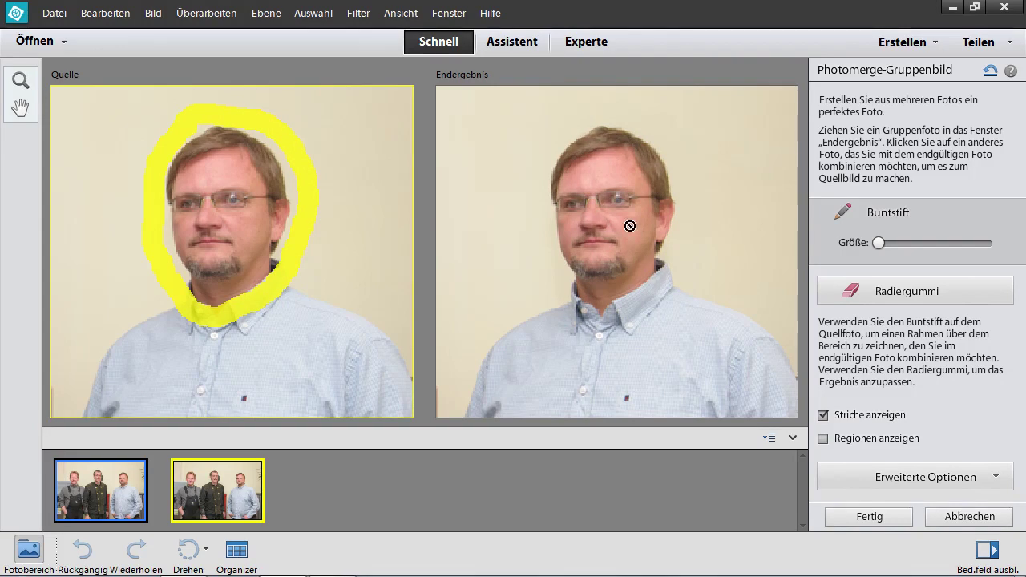
Step: Erase the yellow outline's bottom near the chin and redraw it down to the collar
{"action": "key", "text": "ctrl+0"}
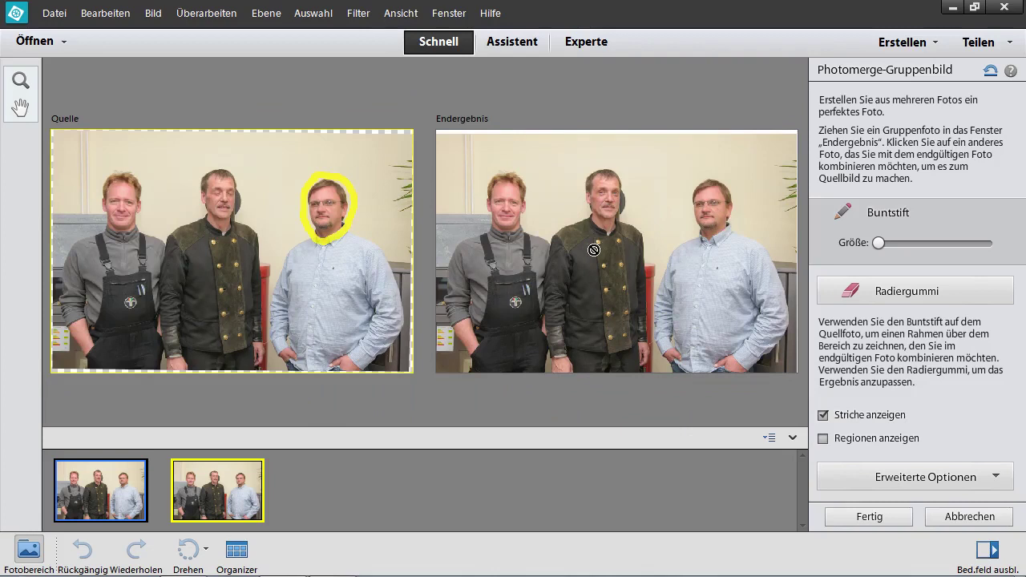
{"action": "left_click", "coordinate": [21, 80]}
{"action": "left_click_drag", "start_coordinate": [273, 160], "coordinate": [395, 270]}
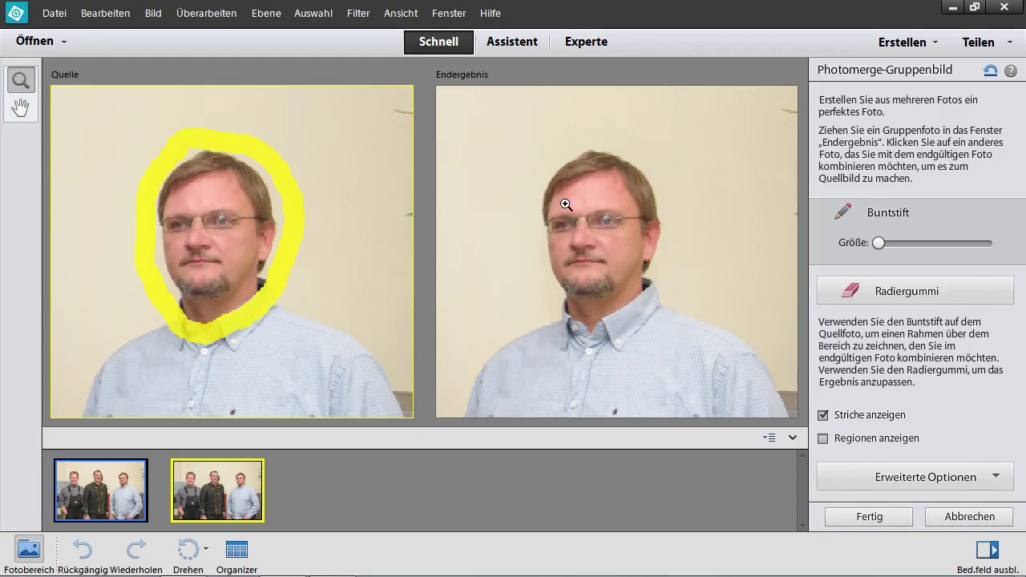
{"action": "left_click", "coordinate": [906, 291]}
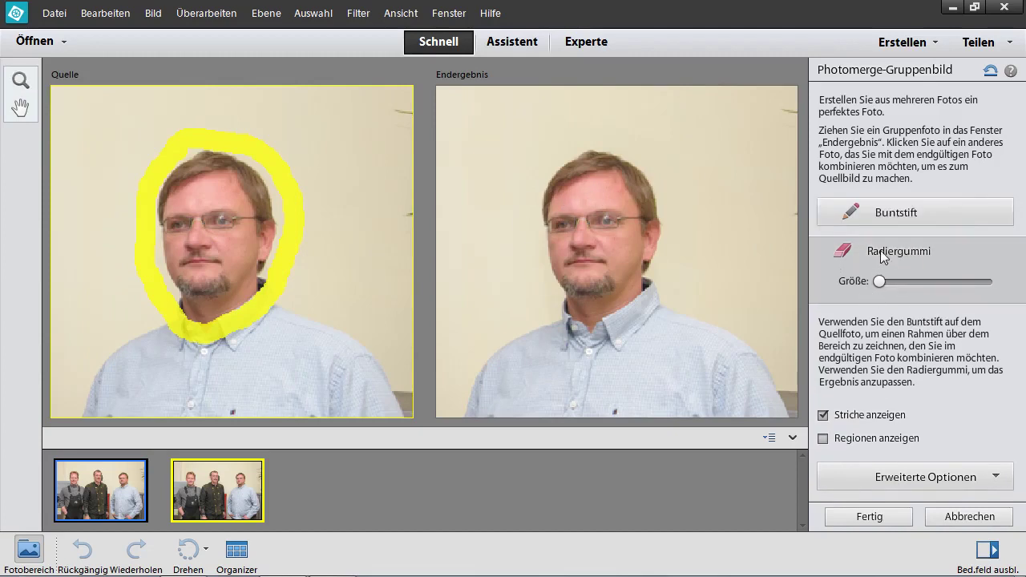
{"action": "left_click", "coordinate": [286, 322]}
{"action": "mouse_move", "coordinate": [297, 334]}
{"action": "left_mouse_down"}
{"action": "mouse_move", "coordinate": [169, 309]}
{"action": "mouse_move", "coordinate": [160, 298]}
{"action": "left_mouse_up"}
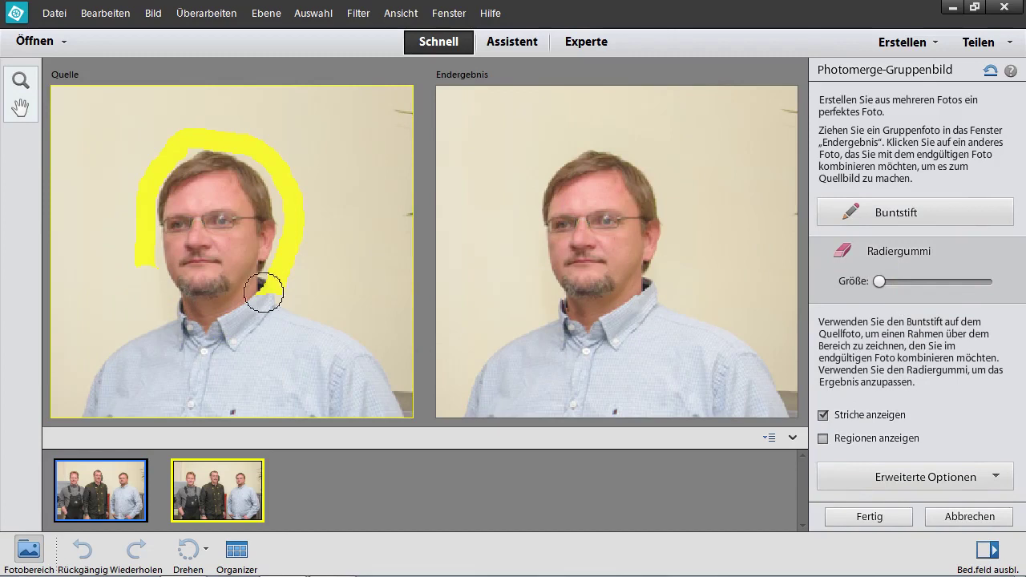
{"action": "left_click", "coordinate": [846, 215]}
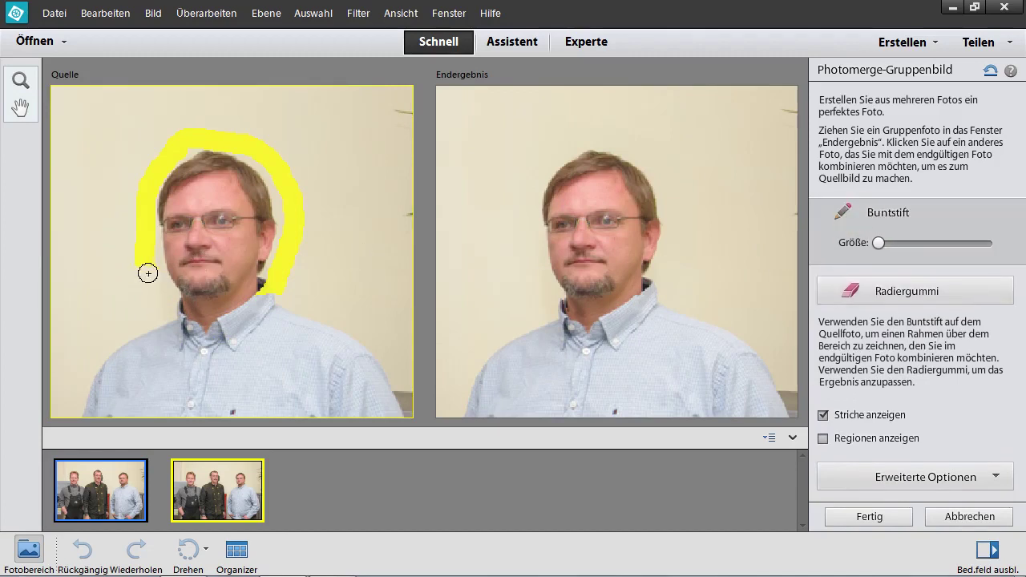
{"action": "mouse_move", "coordinate": [145, 262]}
{"action": "left_mouse_down"}
{"action": "mouse_move", "coordinate": [200, 329]}
{"action": "mouse_move", "coordinate": [274, 294]}
{"action": "left_mouse_up"}
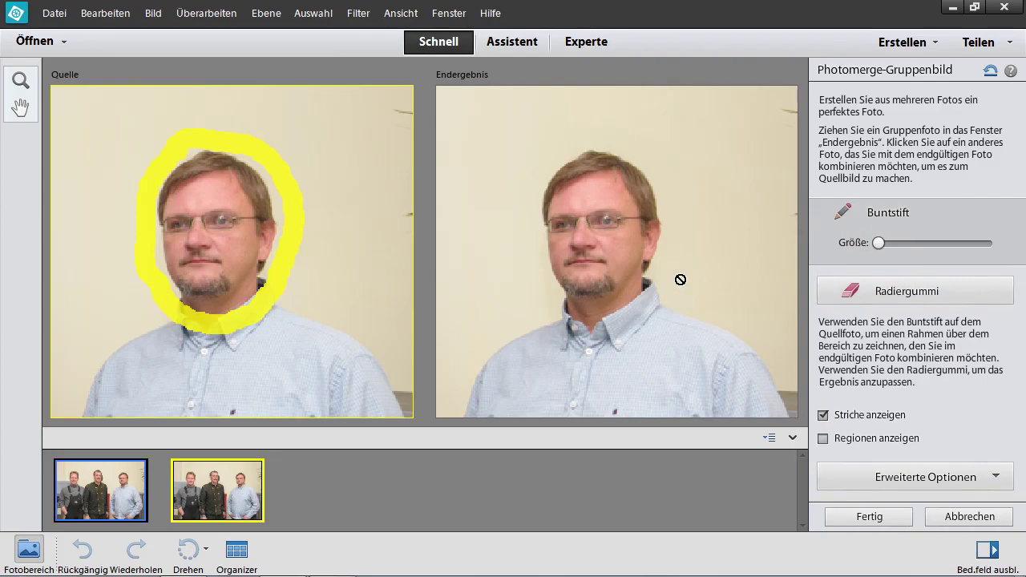
Step: Turn on Regionen anzeigen and fit both whole photos on screen
{"action": "left_click", "coordinate": [823, 439]}
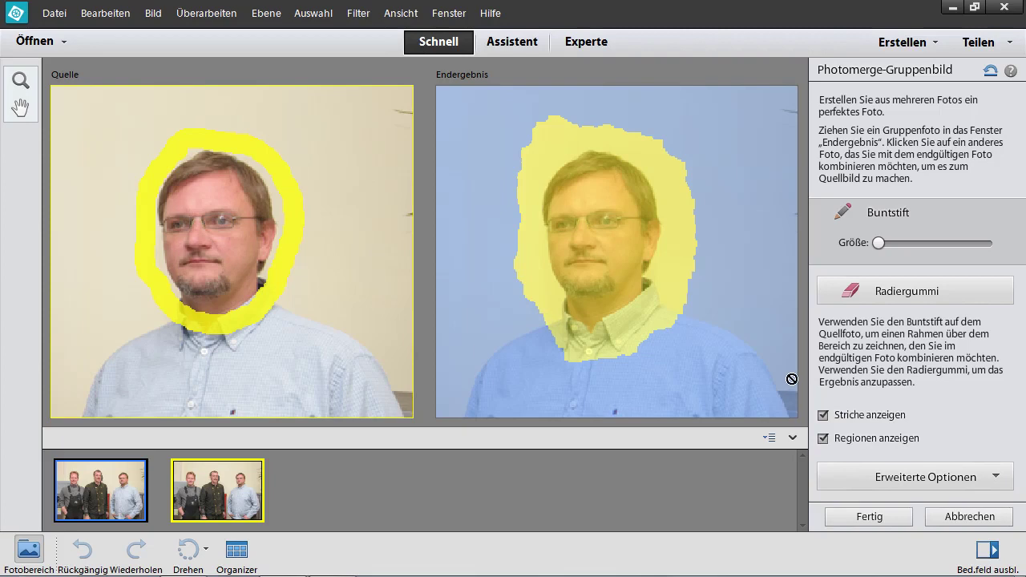
{"action": "key", "text": "ctrl+0"}
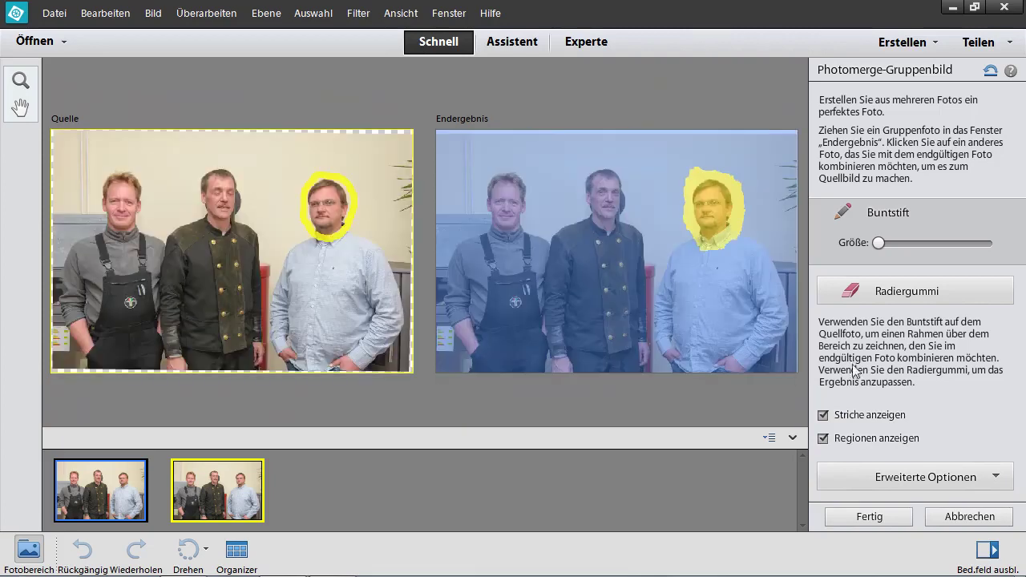
Step: Turn off Regionen anzeigen and expand Erweiterte Optionen down to the Ausrichtungswerkzeug
{"action": "left_click", "coordinate": [833, 439]}
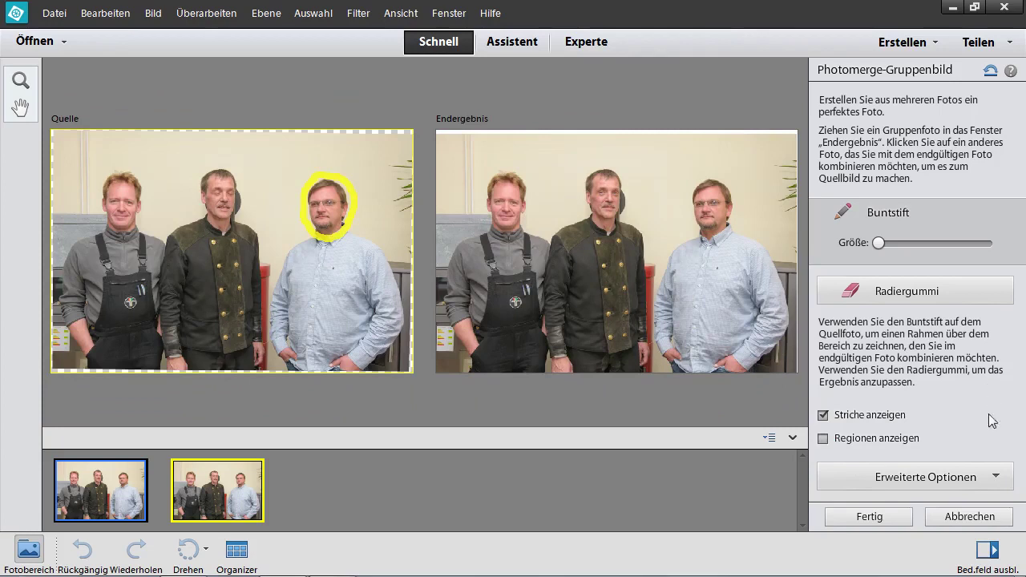
{"action": "left_click", "coordinate": [984, 477]}
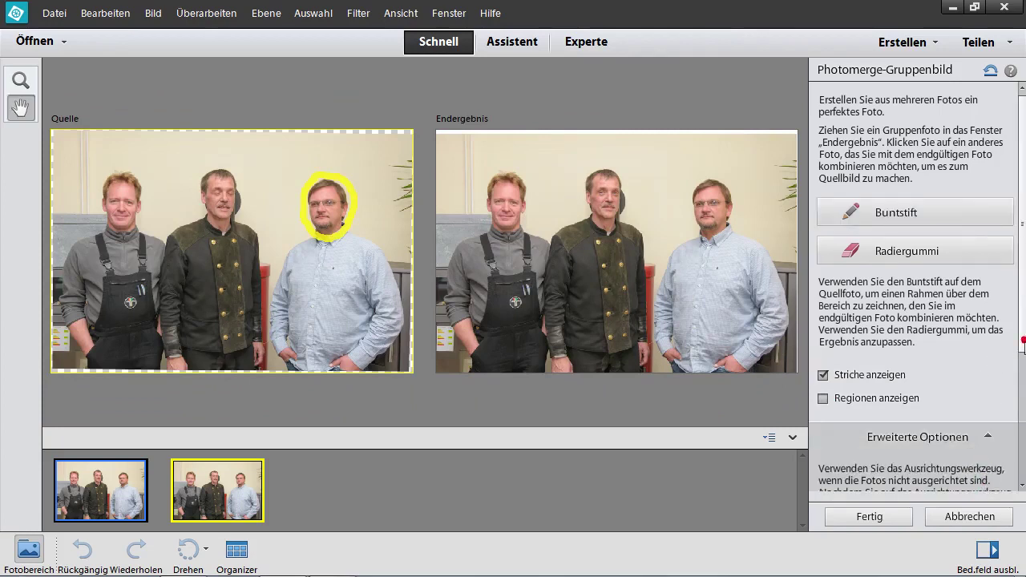
{"action": "left_click_drag", "start_coordinate": [1024, 342], "coordinate": [1023, 487]}
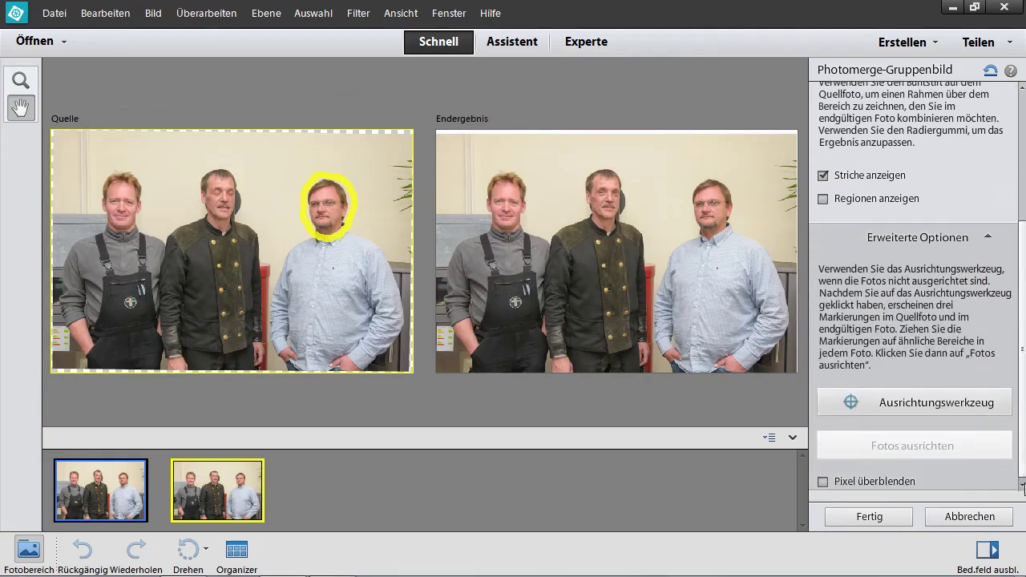
Step: Move alignment marker 1 to the left edge in Quelle and Endergebnis, then collapse Erweiterte Optionen
{"action": "left_click", "coordinate": [906, 407]}
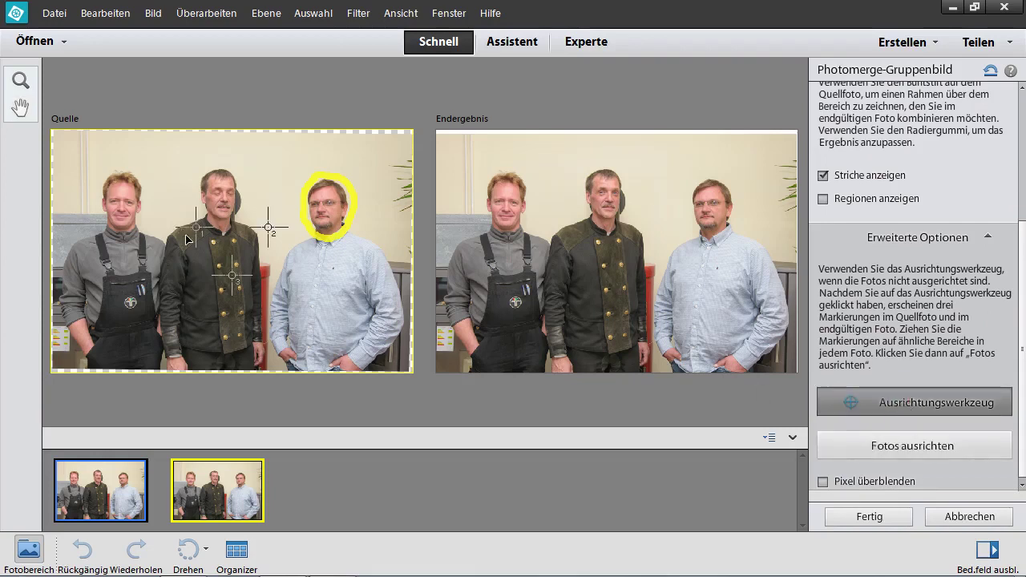
{"action": "left_click", "coordinate": [591, 242]}
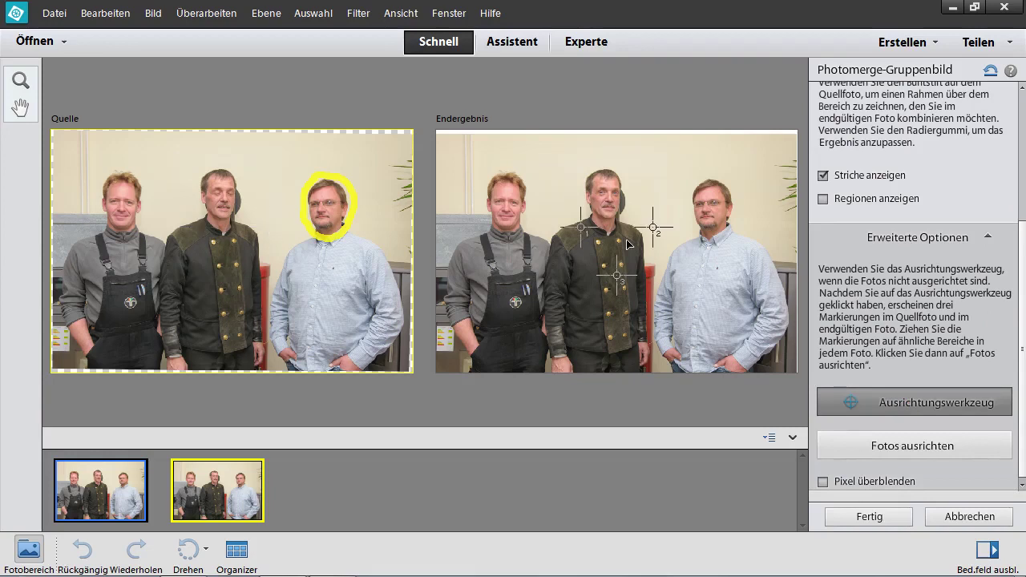
{"action": "left_click", "coordinate": [337, 268]}
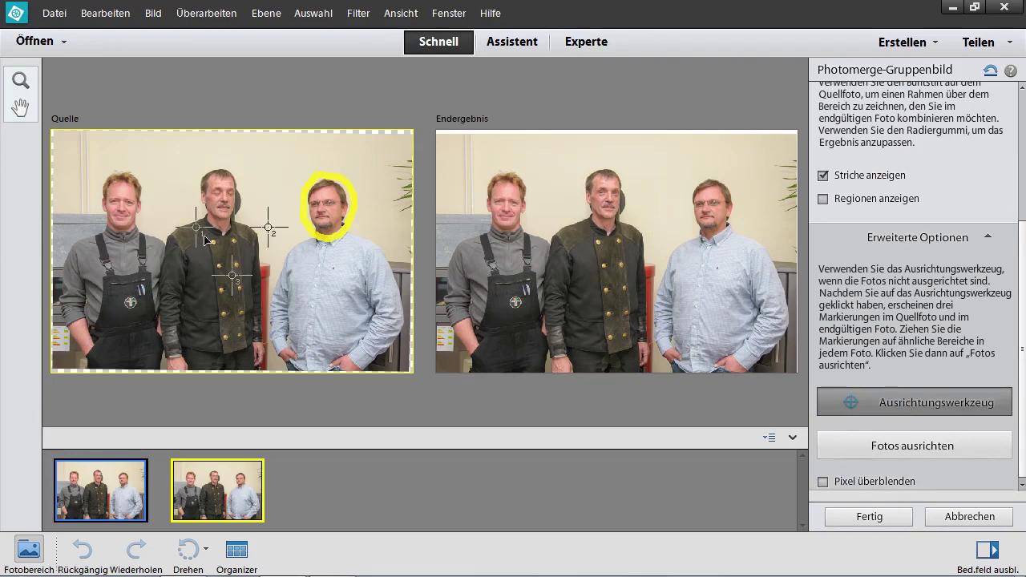
{"action": "left_click_drag", "start_coordinate": [200, 226], "coordinate": [80, 218]}
{"action": "left_click", "coordinate": [498, 233]}
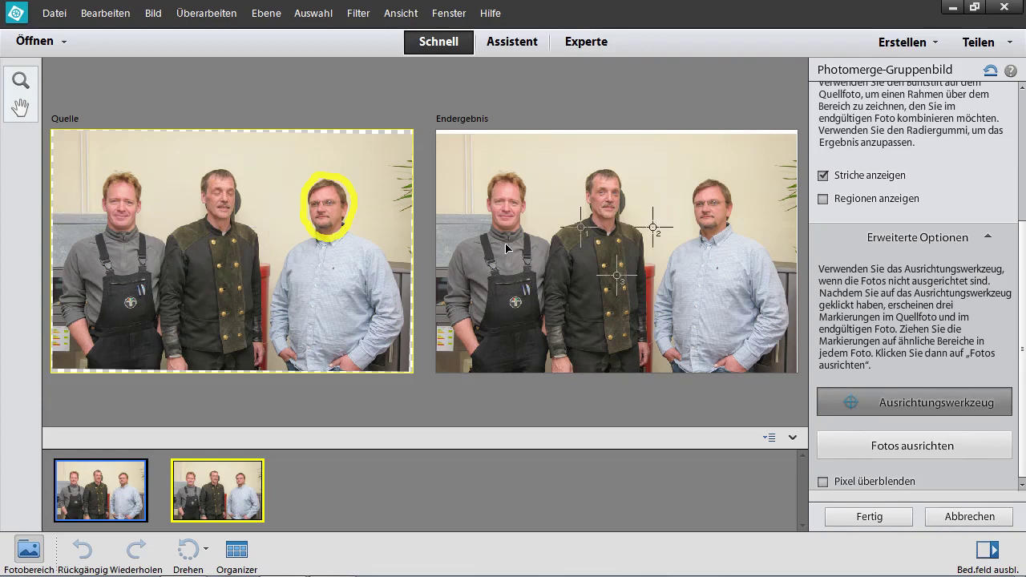
{"action": "left_click_drag", "start_coordinate": [582, 226], "coordinate": [466, 217]}
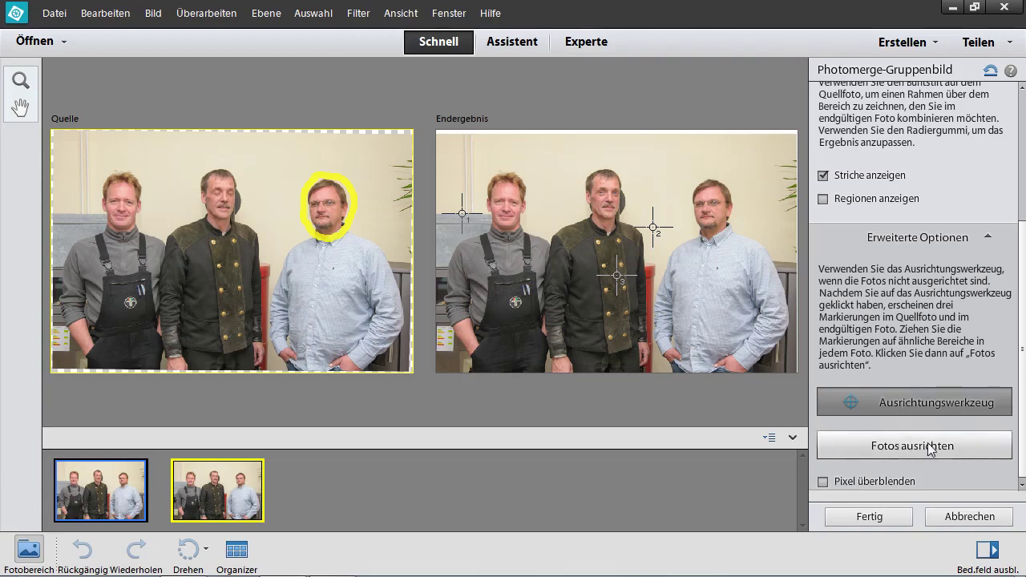
{"action": "left_click", "coordinate": [983, 237]}
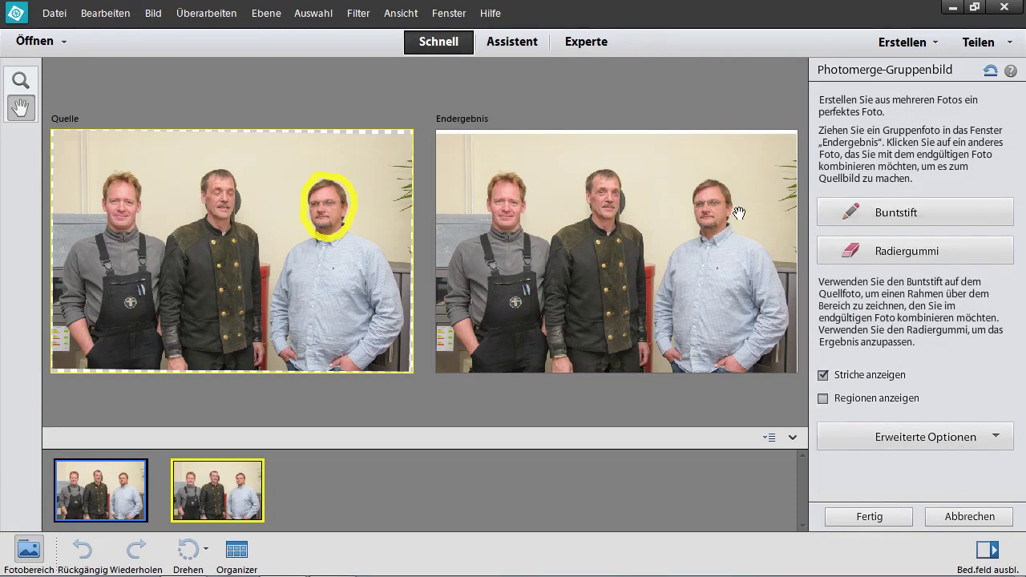
Step: Finish Photomerge to open the merged group photo, then settle back in Schnell mode
{"action": "left_click", "coordinate": [879, 517]}
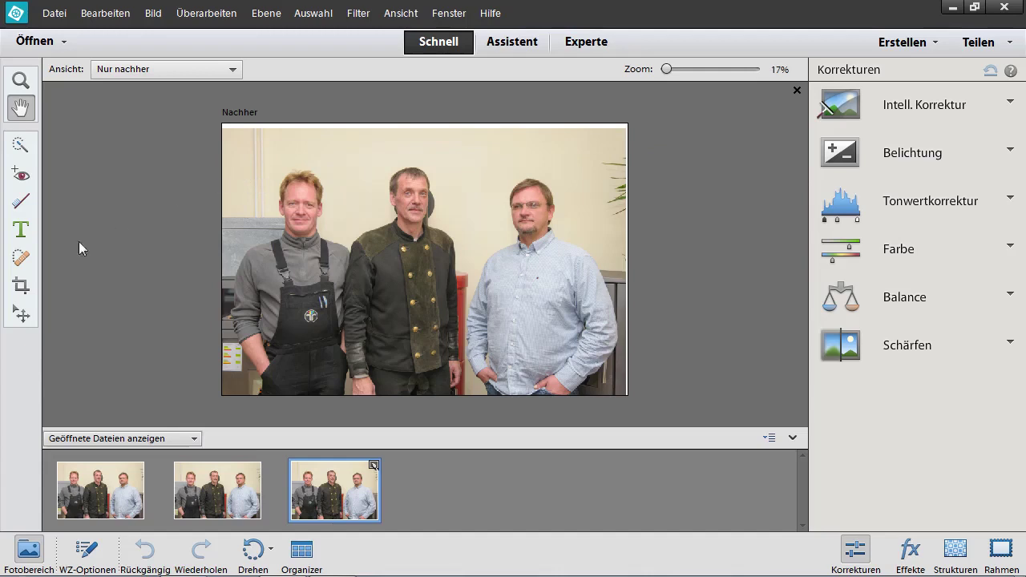
{"action": "left_click", "coordinate": [21, 292]}
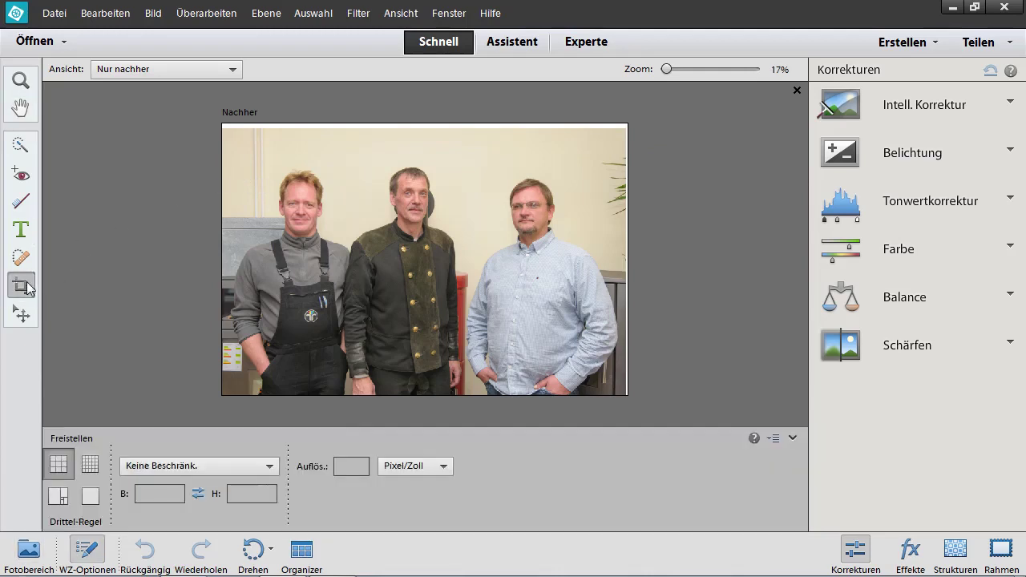
{"action": "left_click", "coordinate": [506, 45]}
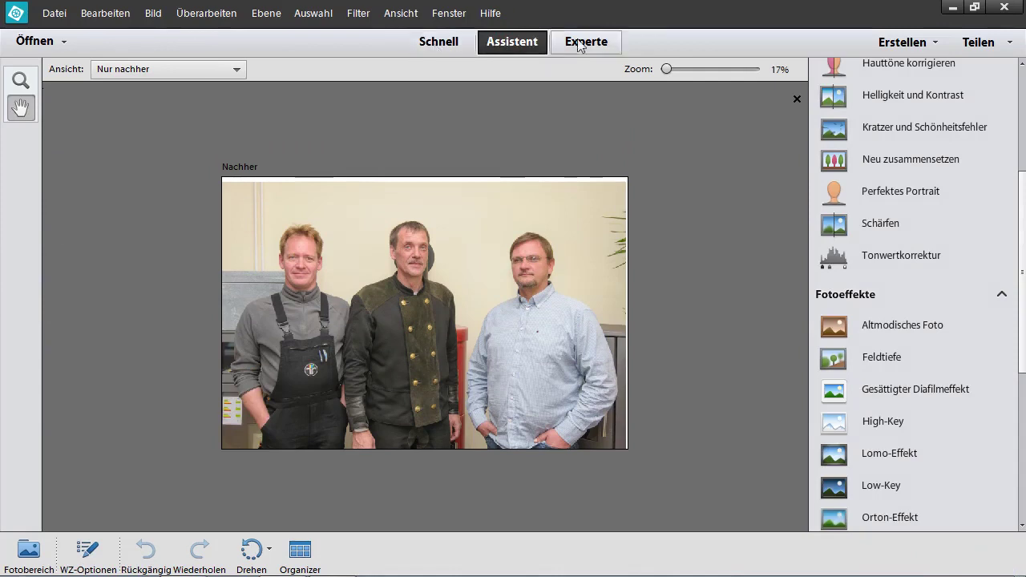
{"action": "left_click", "coordinate": [443, 41]}
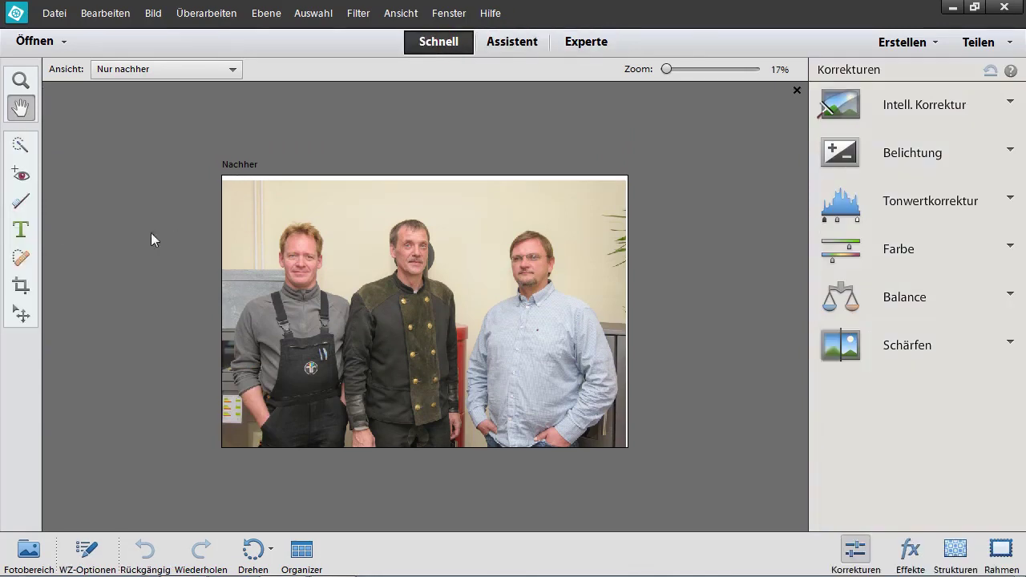
Step: Crop the merged photo just inside its uneven edges with the Freistellungswerkzeug and apply it
{"action": "left_click", "coordinate": [19, 289]}
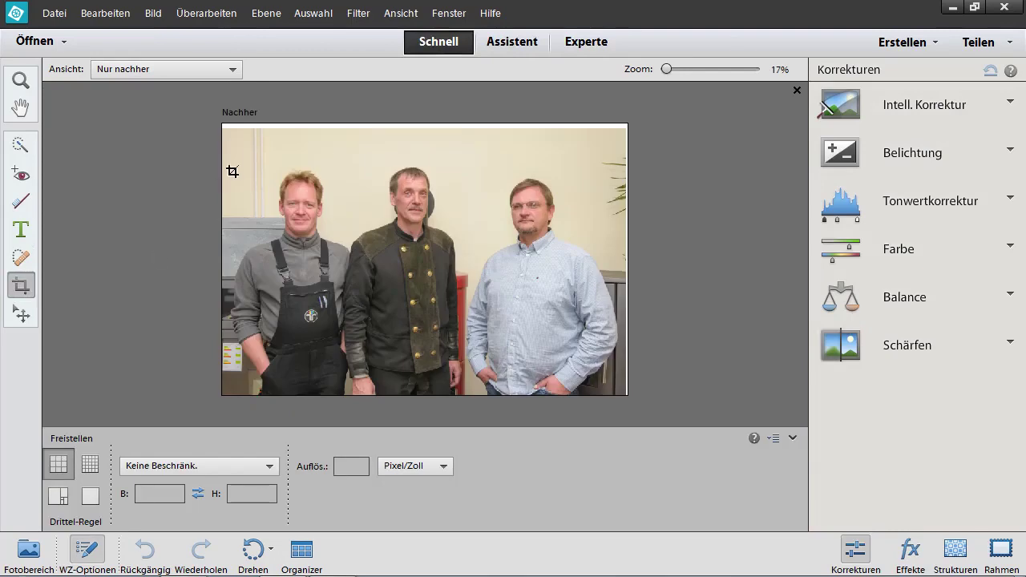
{"action": "left_click_drag", "start_coordinate": [226, 136], "coordinate": [626, 394]}
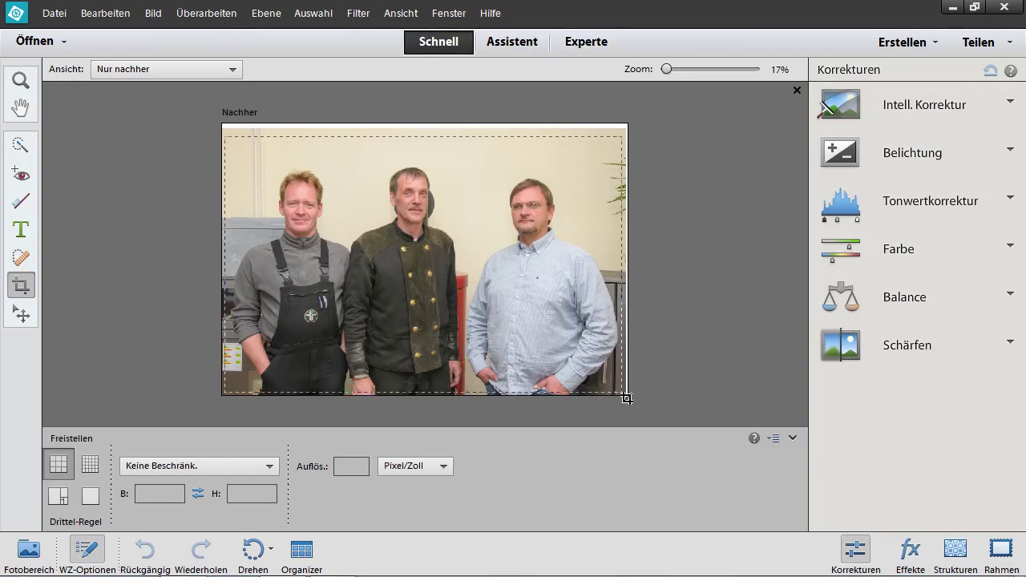
{"action": "left_click_drag", "start_coordinate": [627, 394], "coordinate": [626, 404]}
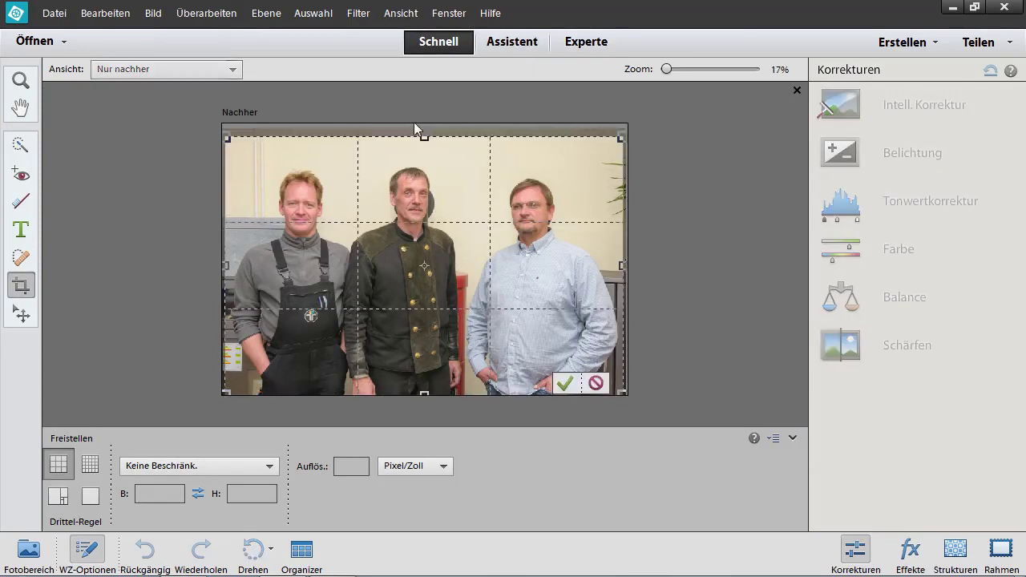
{"action": "left_click", "coordinate": [564, 383]}
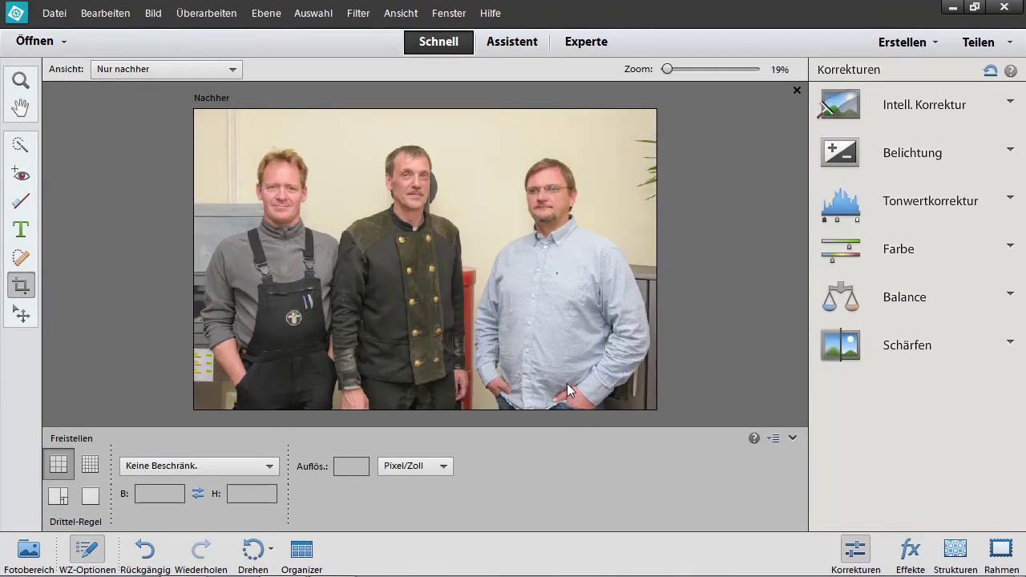